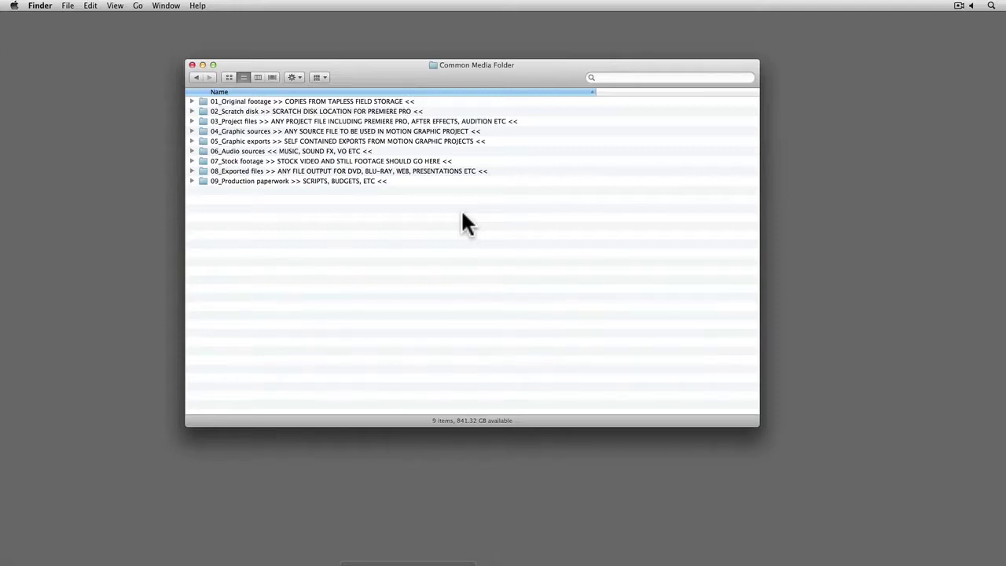
Expand 01_Original footage to show its nine .mov camera clips and .dmg file, then collapse it.
key("Up")
key("Up")
key("Up")
key("Up")
key("Up")
key("Up")
key("Up")
key("Up")
key("Up")
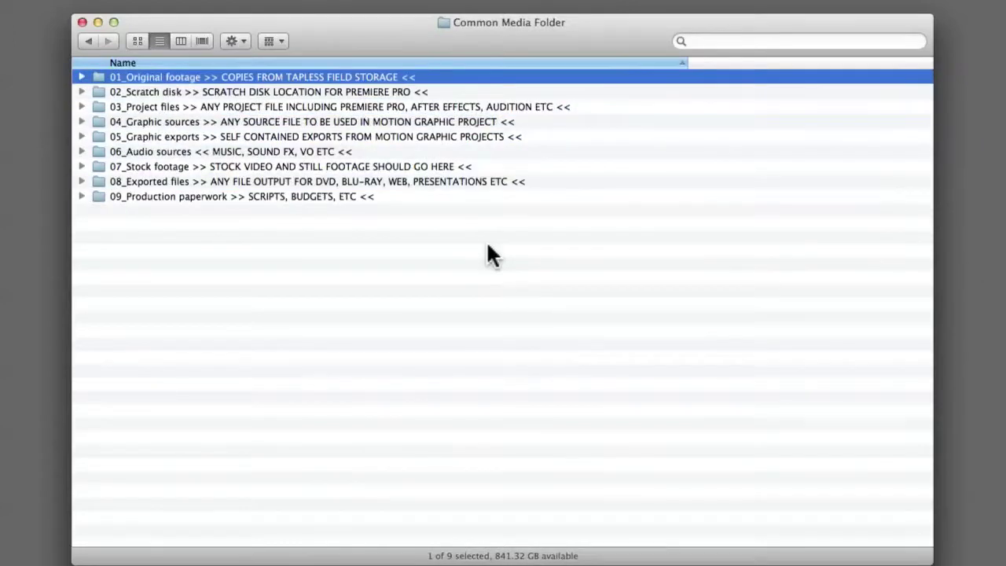
key("Right")
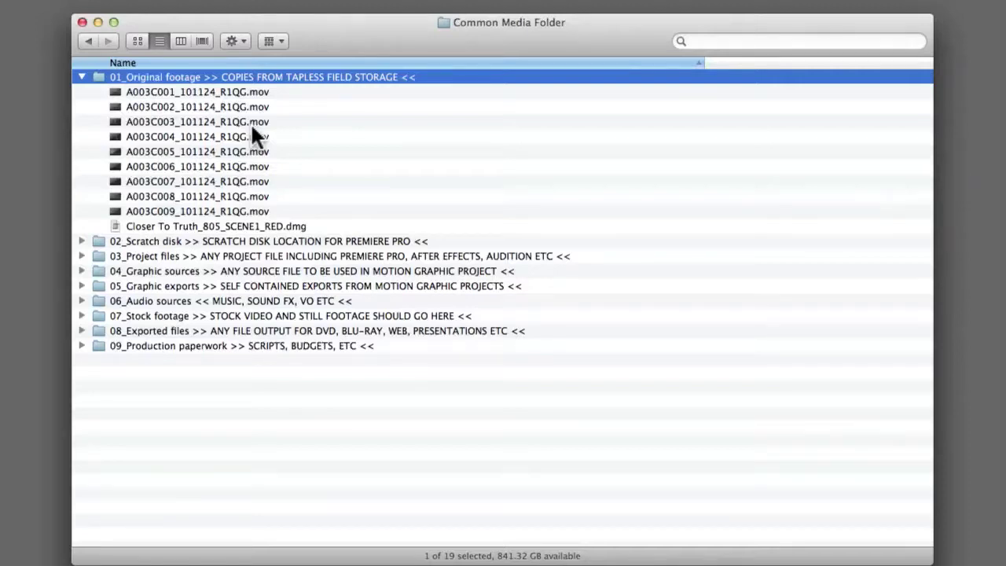
key("Left")
Expand 02_Scratch disk to reveal Adobe Premiere Pro Preview Files, then collapse it.
key("Down")
key("Right")
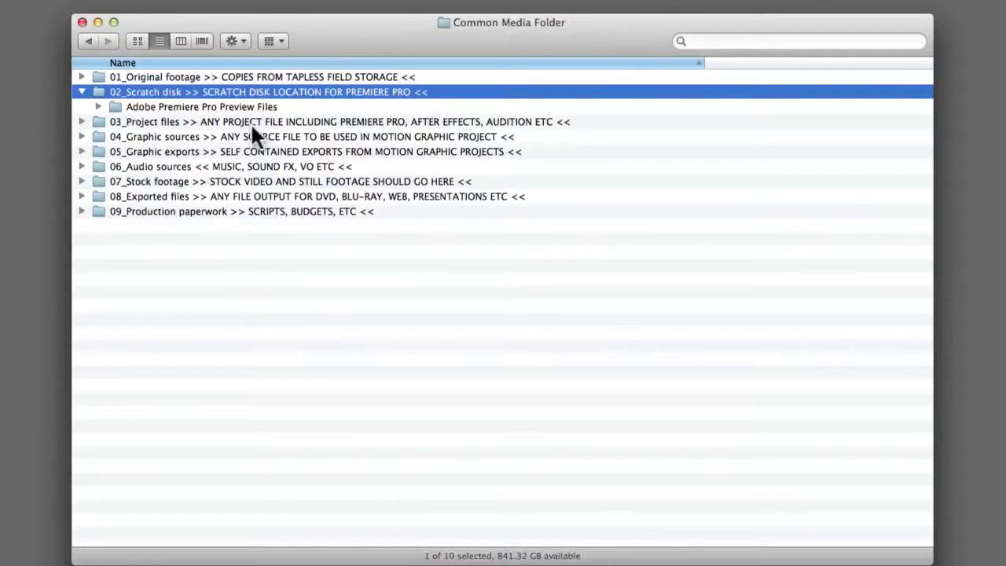
key("Left")
Expand 03_Project files and its 03_Photoshop, 02_After Effects and 01_Premiere Pro subfolders.
key("Down")
key("Right")
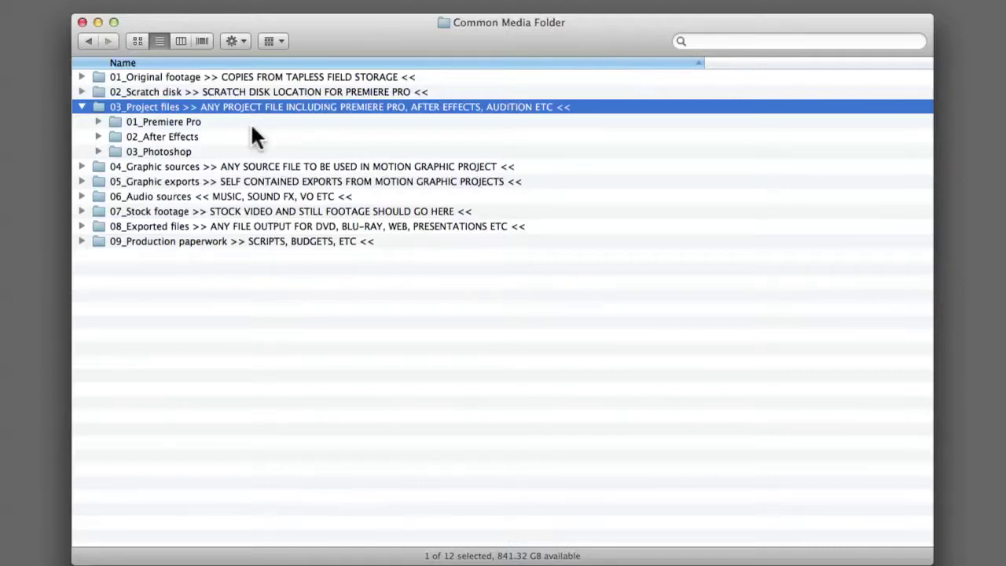
key("Down")
key("Down")
key("Down")
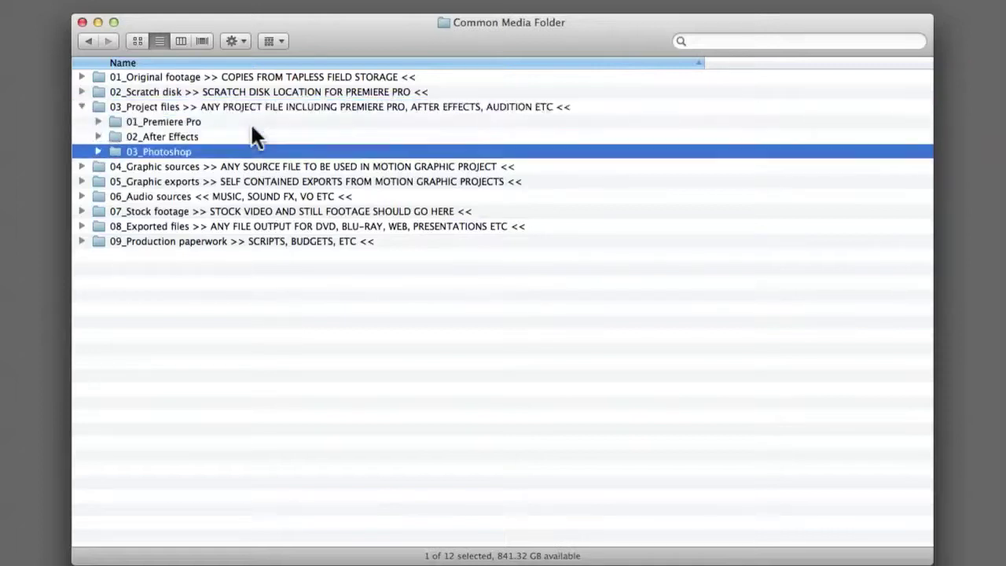
key("Right")
key("Up")
key("Right")
key("Up")
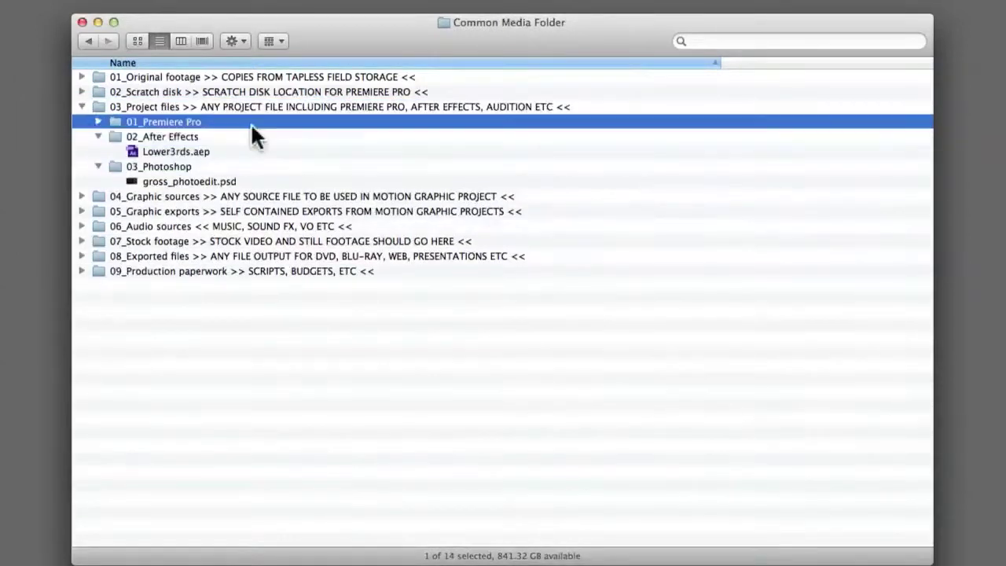
key("Right")
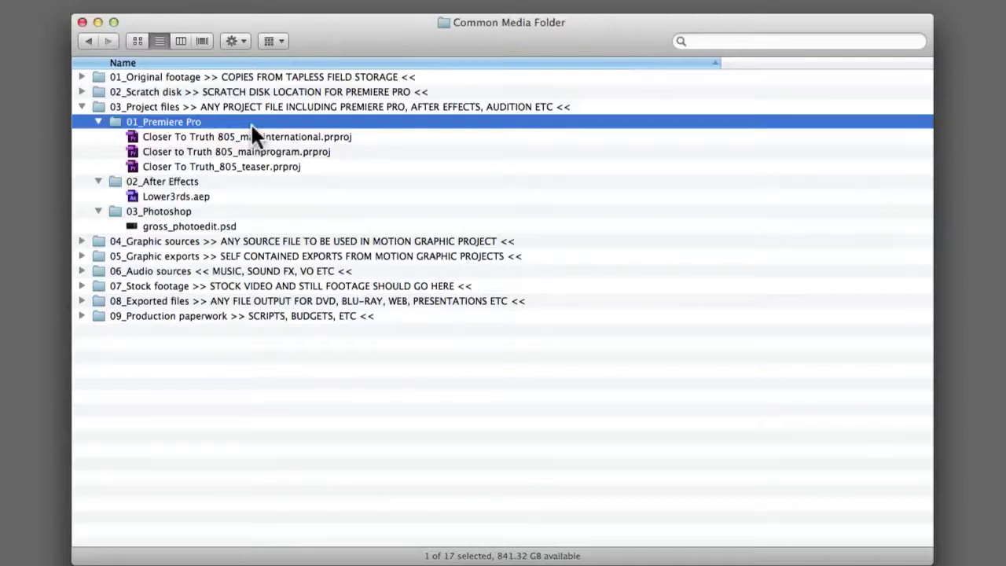
Collapse the Premiere Pro, After Effects and Photoshop subfolders and return to 03_Project files.
key("Left")
key("Down")
key("Left")
key("Down")
key("Left")
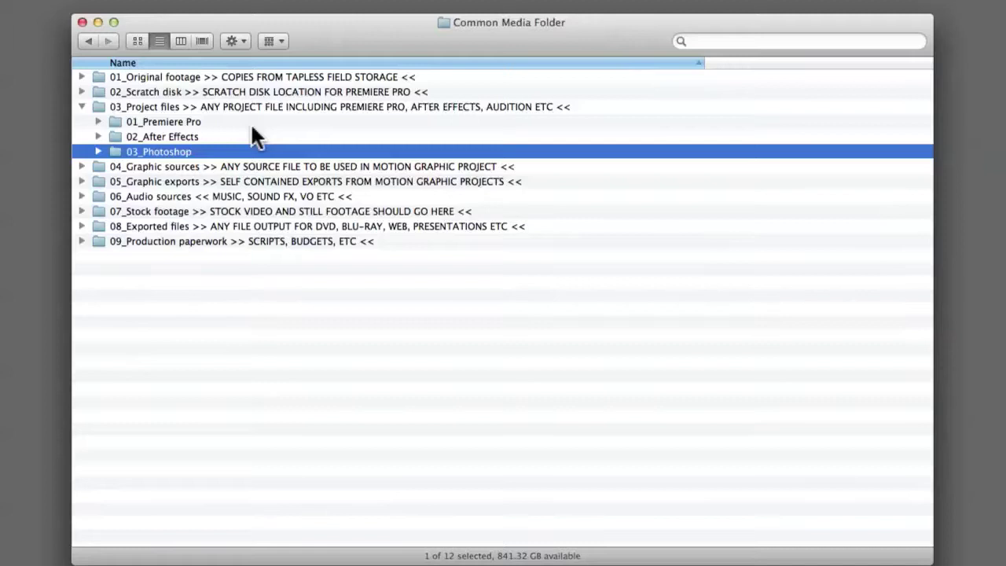
key("Left")
key("Left")
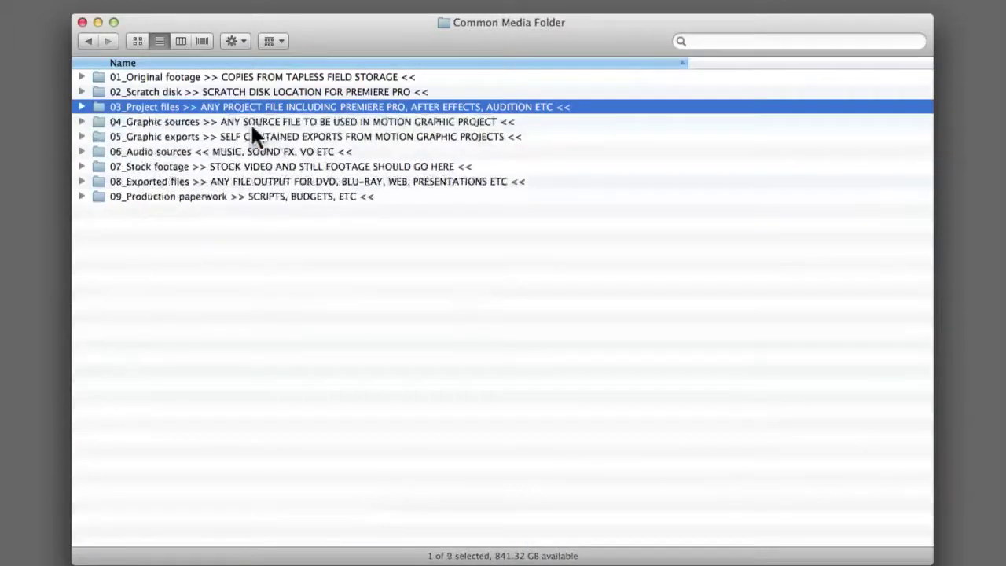
Expand 04_Graphic sources to view its seven Arrow, Circle Graph and Molecules files, then collapse it.
key("Down")
key("Right")
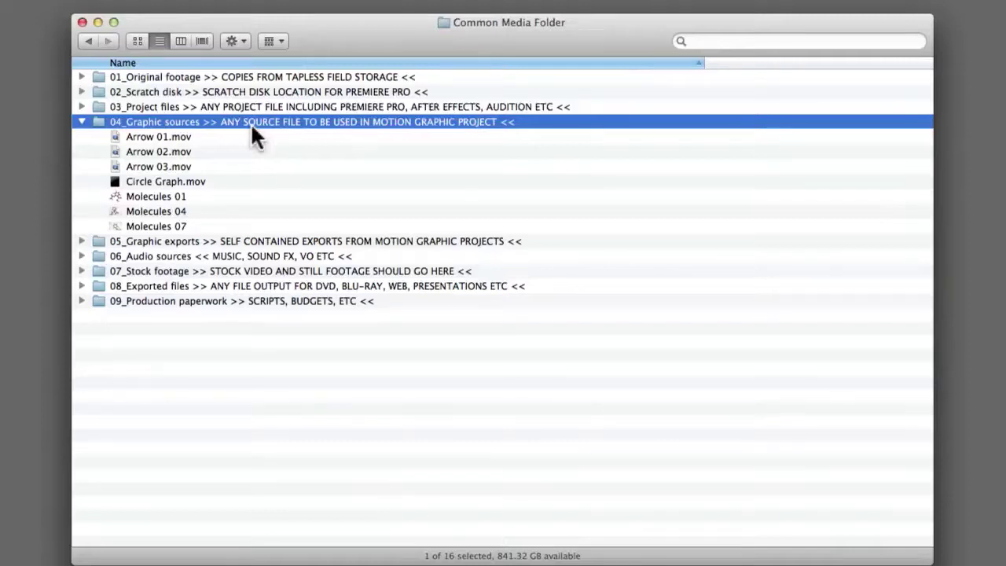
key("Left")
Select and expand 05_Graphic exports to list bump1.mov, bump2.mov and bump3.mov.
key("Down")
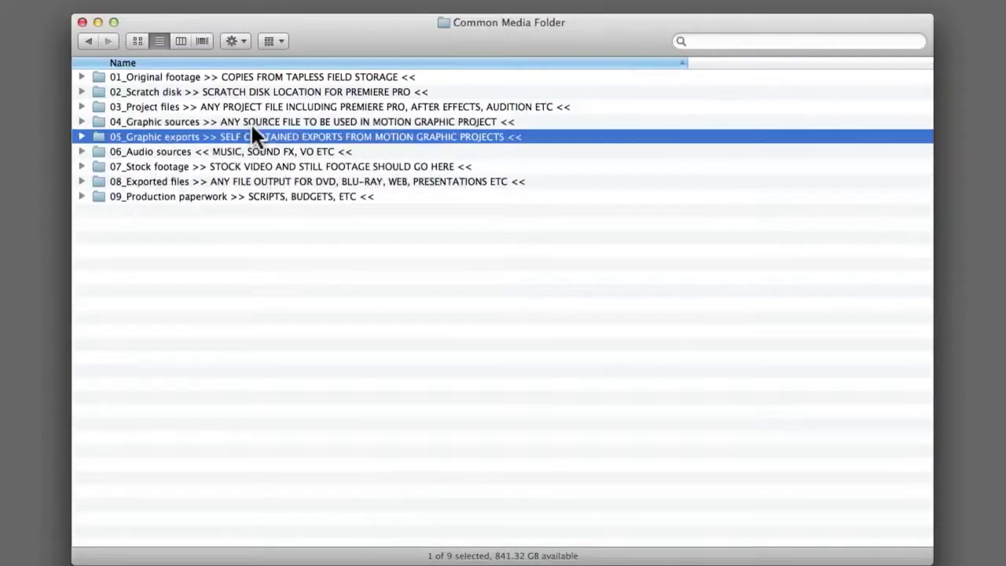
key("Right")
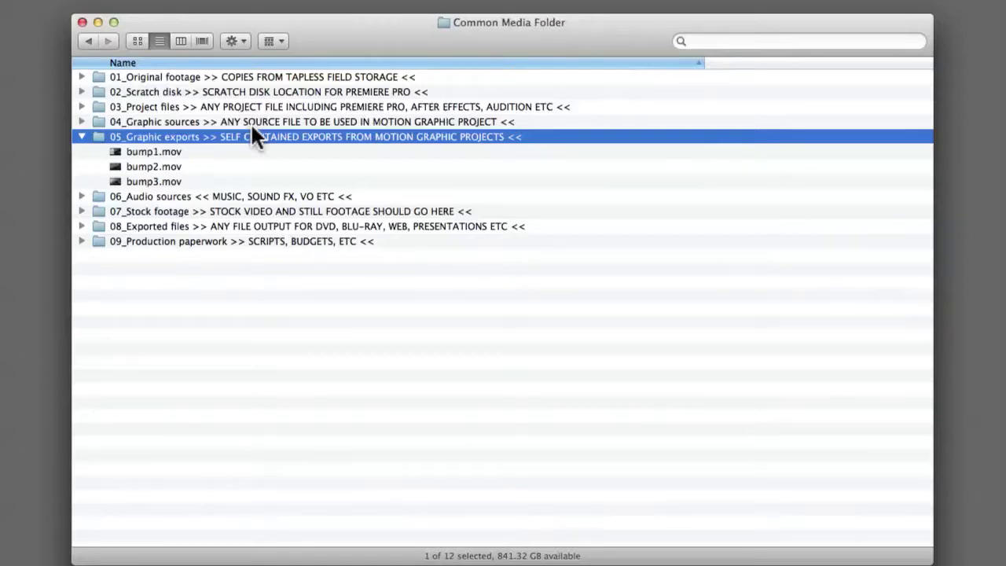
Collapse 05_Graphic exports, then expand 06_Audio sources to review its eight audio files and collapse it.
key("Left")
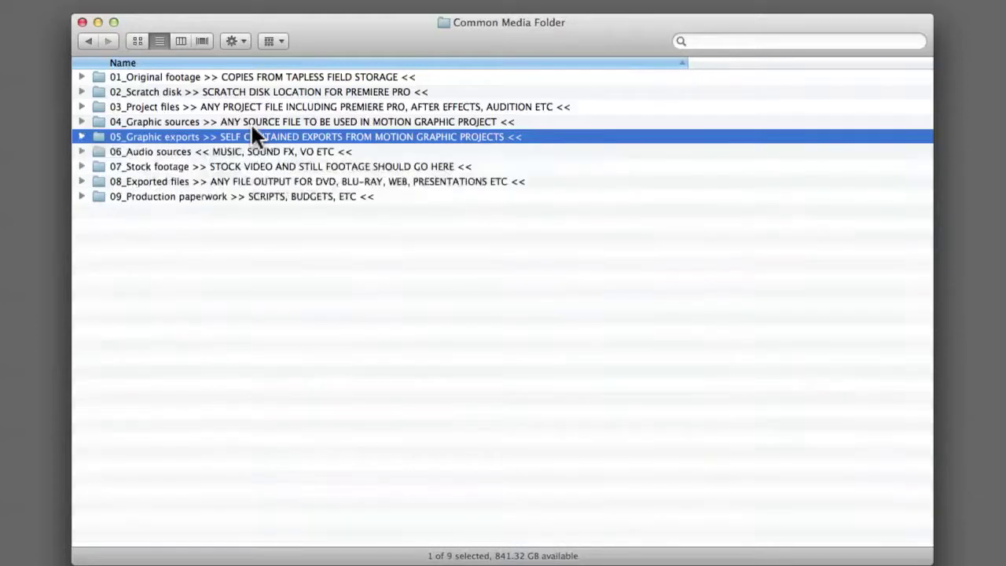
key("Down")
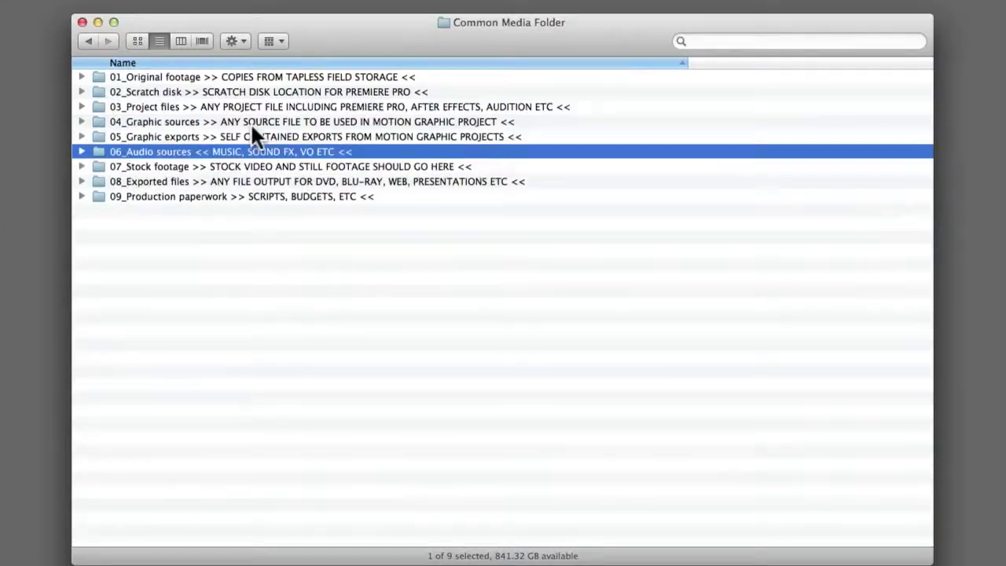
key("Right")
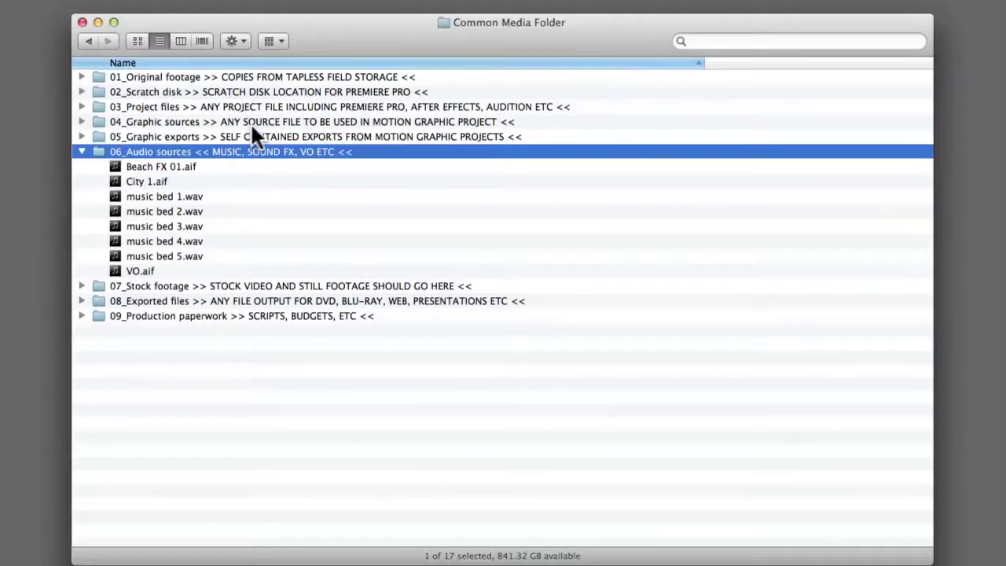
key("Left")
Expand 07_Stock footage to show its five .mov clips, then collapse it.
key("Down")
key("Right")
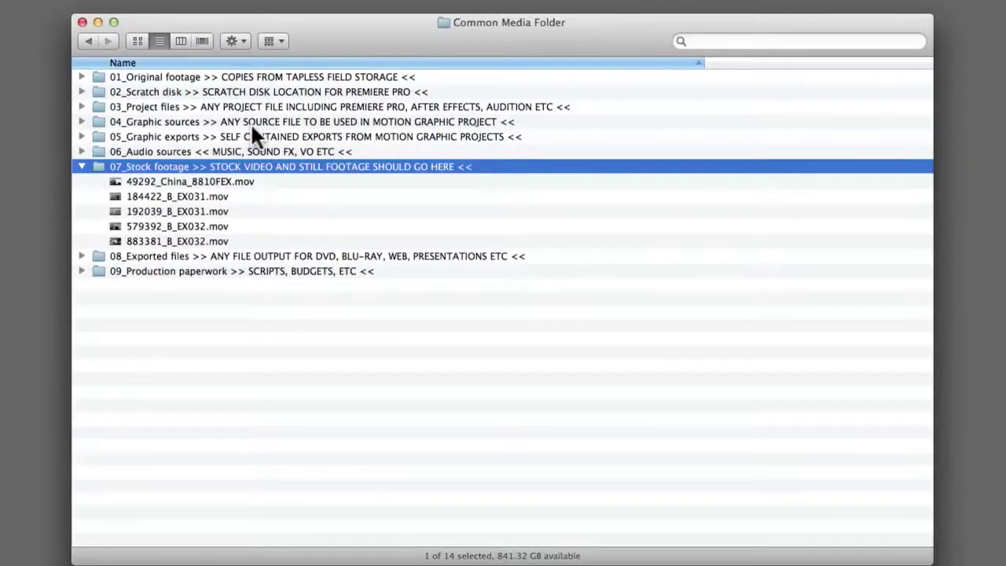
key("Left")
Select and expand 08_Exported files to show C2T_805_Export.mov.
key("Down")
key("Right")
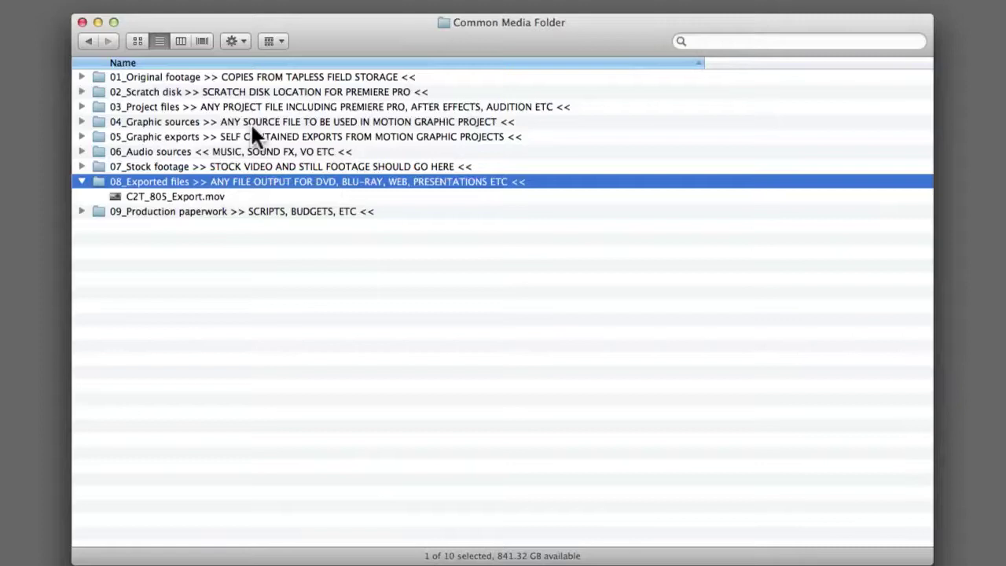
Collapse 08_Exported files and expand 09_Production paperwork to list its two checklists and transcript.
key("Left")
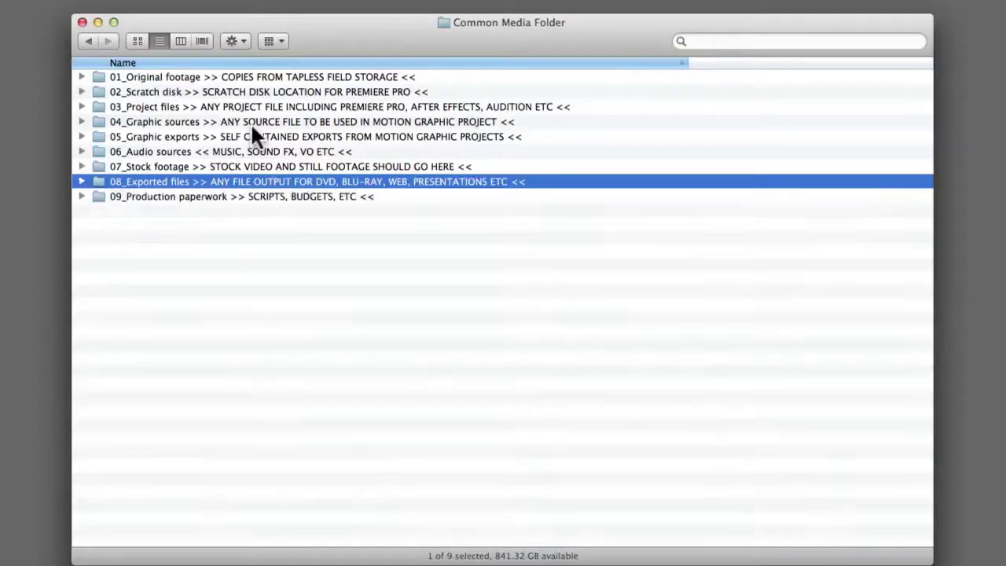
key("Down")
key("Right")
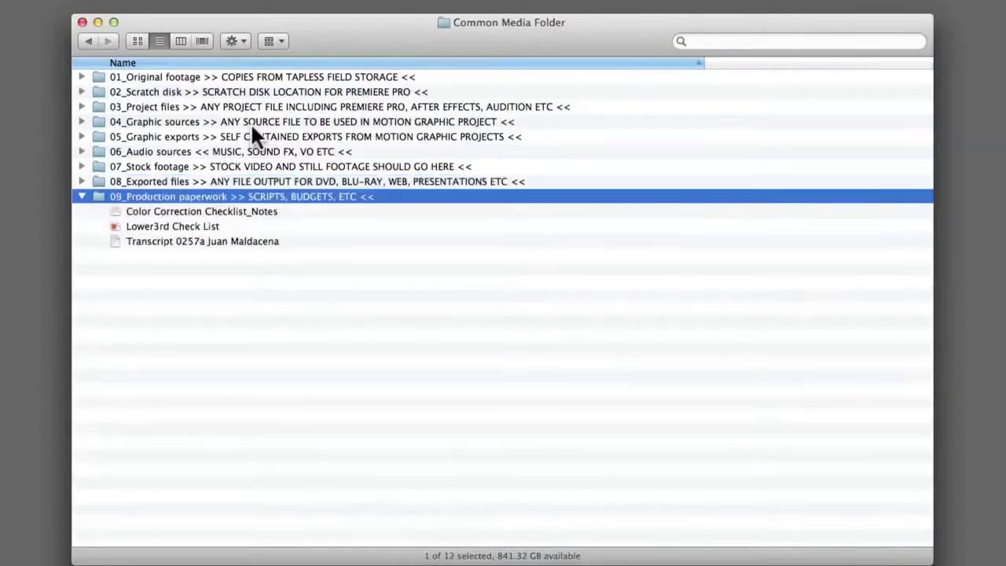